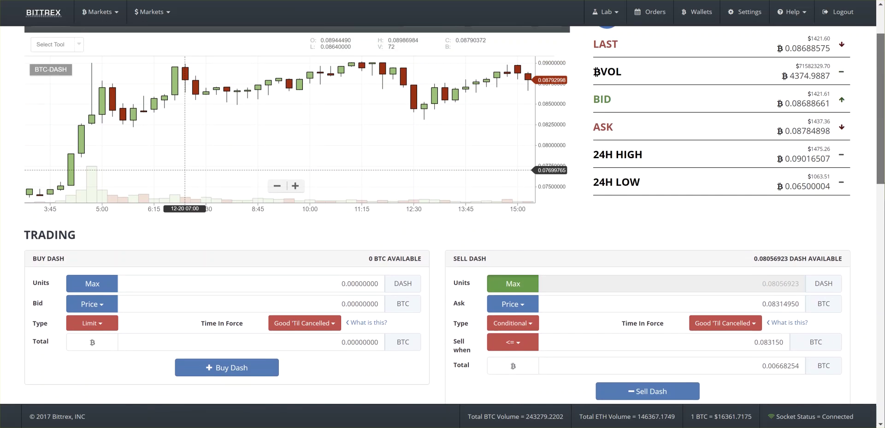
- Review the earlier DASH limit buy in My Order History, along with the order book and open orders
{"action": "scroll", "coordinate": [393, 386], "scroll_direction": "down", "scroll_amount": 15}
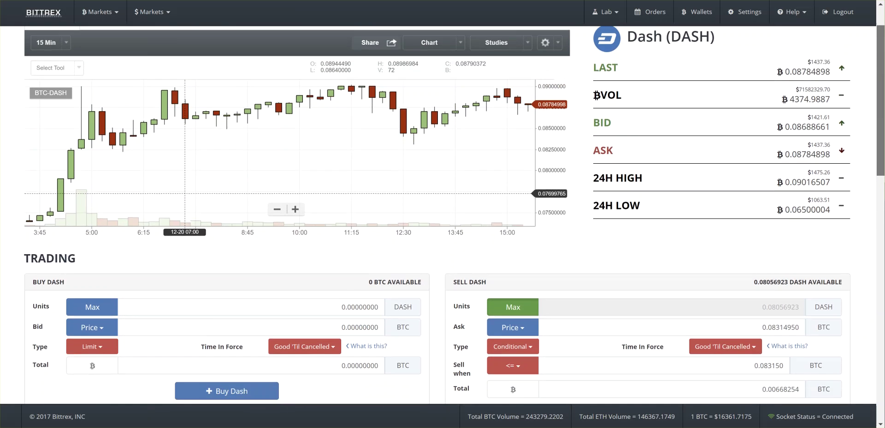
{"action": "left_click", "coordinate": [419, 322]}
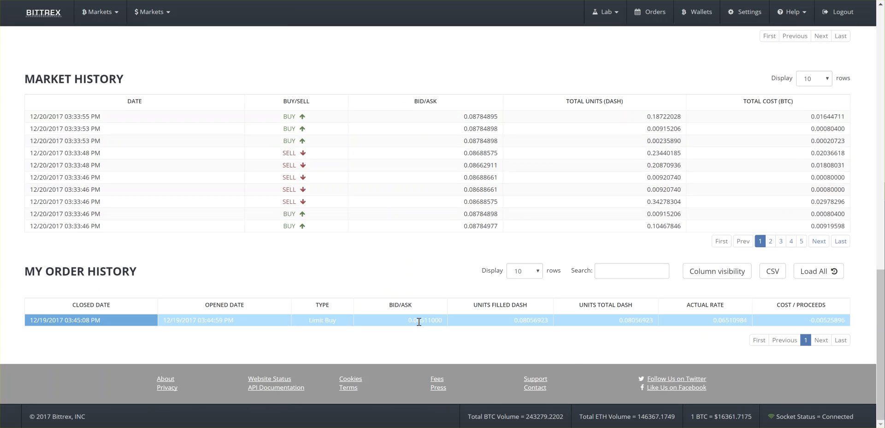
{"action": "left_click", "coordinate": [424, 322]}
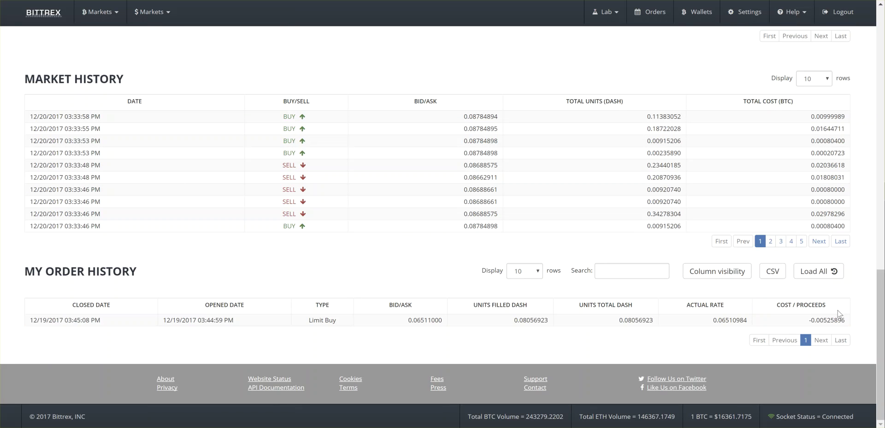
{"action": "scroll", "coordinate": [875, 328], "scroll_direction": "up", "scroll_amount": 8}
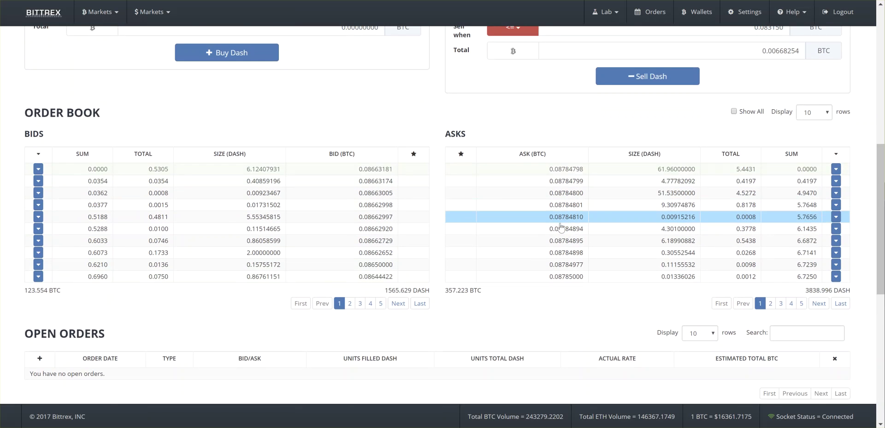
{"action": "left_click_drag", "start_coordinate": [879, 147], "coordinate": [747, 296]}
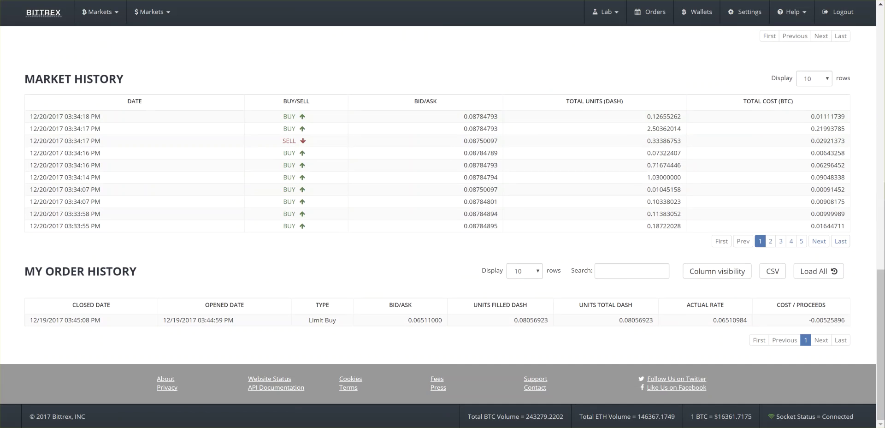
- Switch to Calculator, compute 875 ÷ 651 to compare the current price with the purchase price, and minimize it
{"action": "left_click_drag", "start_coordinate": [552, 46], "coordinate": [278, 68]}
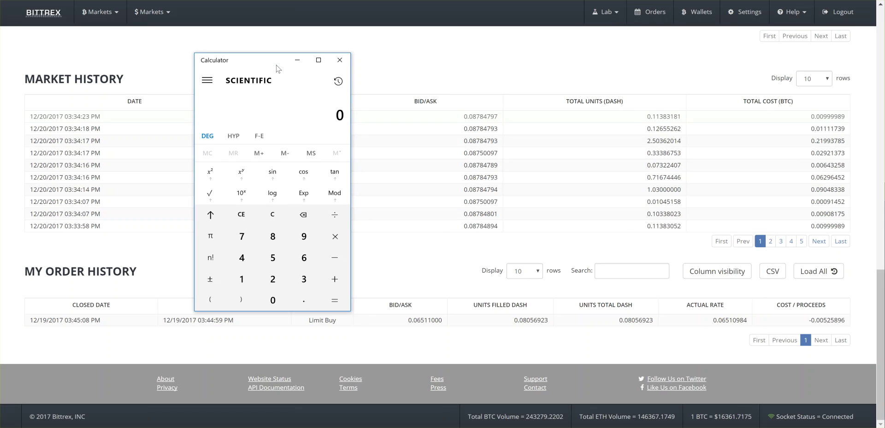
{"action": "type", "text": "875"}
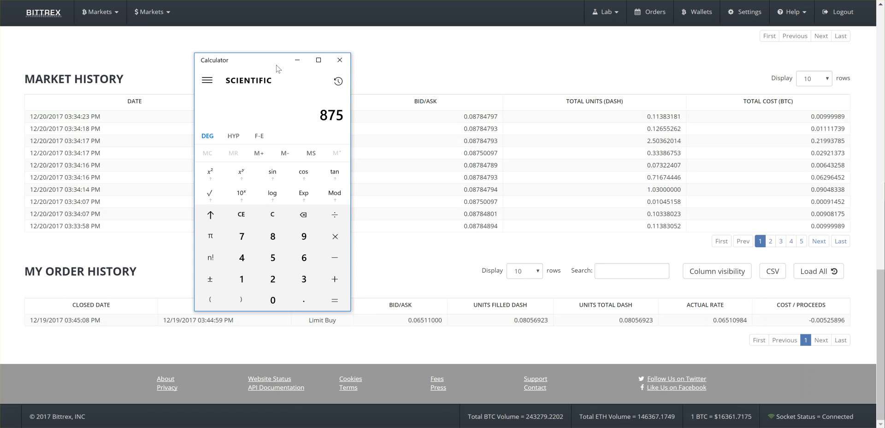
{"action": "key", "text": "slash"}
{"action": "type", "text": "65"}
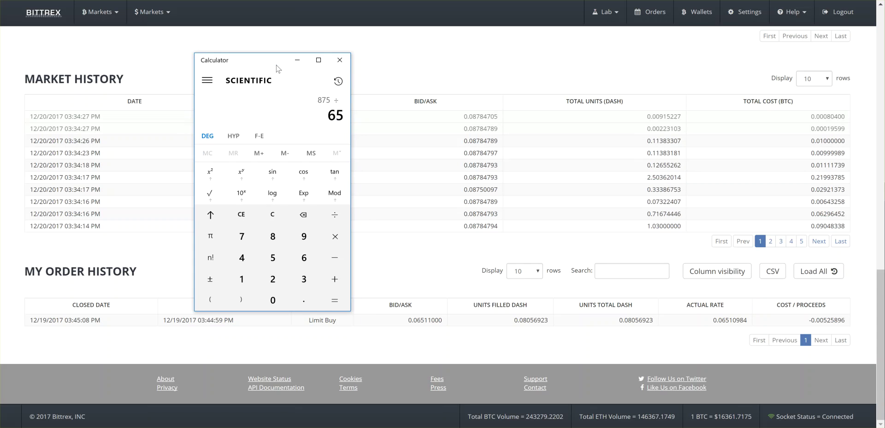
{"action": "type", "text": "1"}
{"action": "key", "text": "Return"}
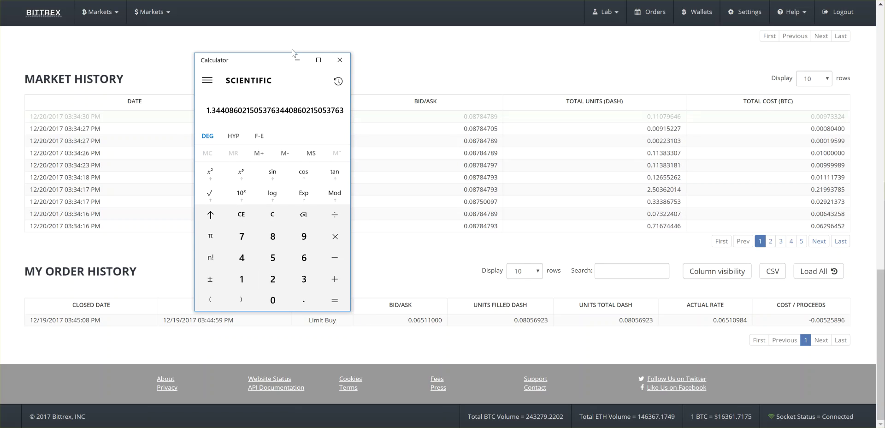
{"action": "left_click", "coordinate": [297, 59]}
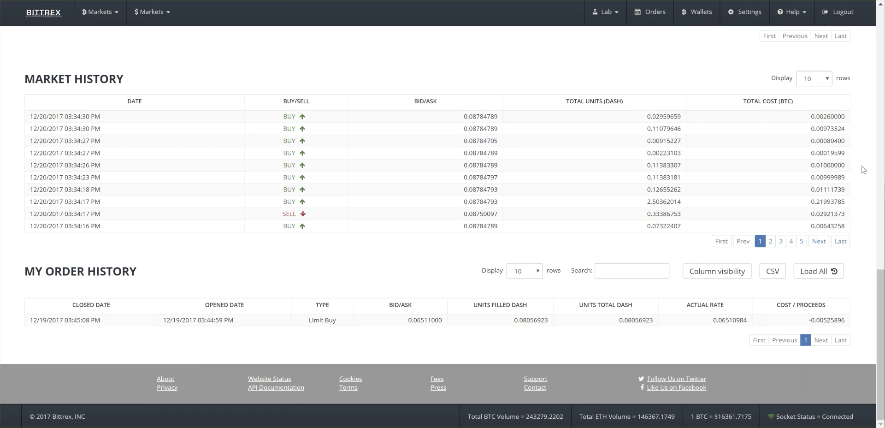
- Examine the current DASH price statistics and the prepared conditional sell order
{"action": "scroll", "coordinate": [863, 169], "scroll_direction": "up", "scroll_amount": 15}
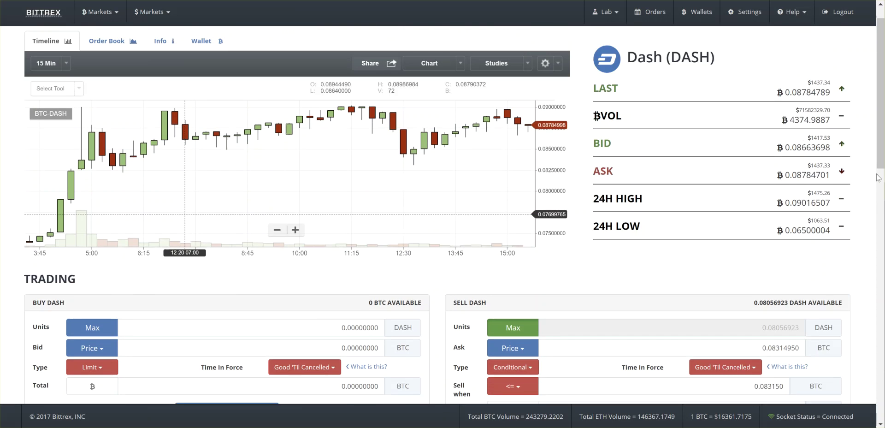
{"action": "scroll", "coordinate": [878, 178], "scroll_direction": "up", "scroll_amount": 1}
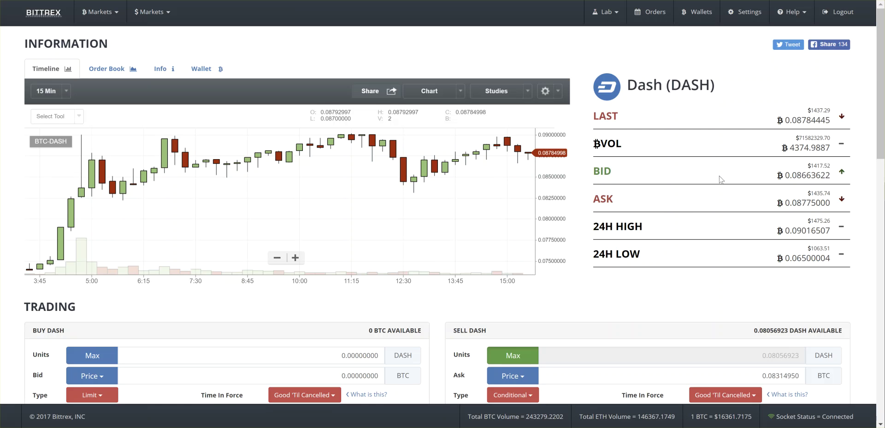
{"action": "scroll", "coordinate": [722, 180], "scroll_direction": "down", "scroll_amount": 4}
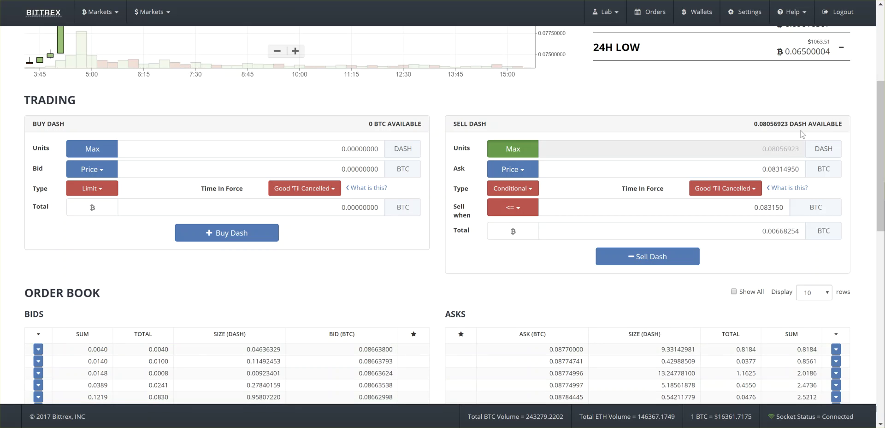
{"action": "scroll", "coordinate": [830, 152], "scroll_direction": "up", "scroll_amount": 5}
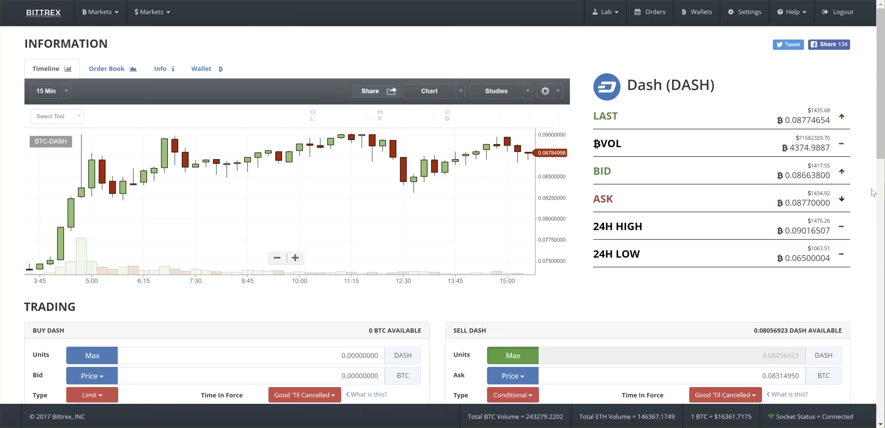
{"action": "scroll", "coordinate": [866, 191], "scroll_direction": "down", "scroll_amount": 2}
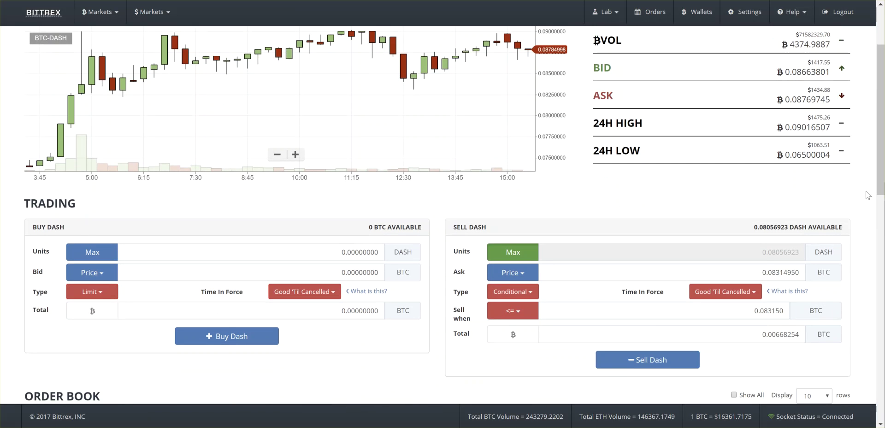
{"action": "scroll", "coordinate": [866, 191], "scroll_direction": "down", "scroll_amount": 1}
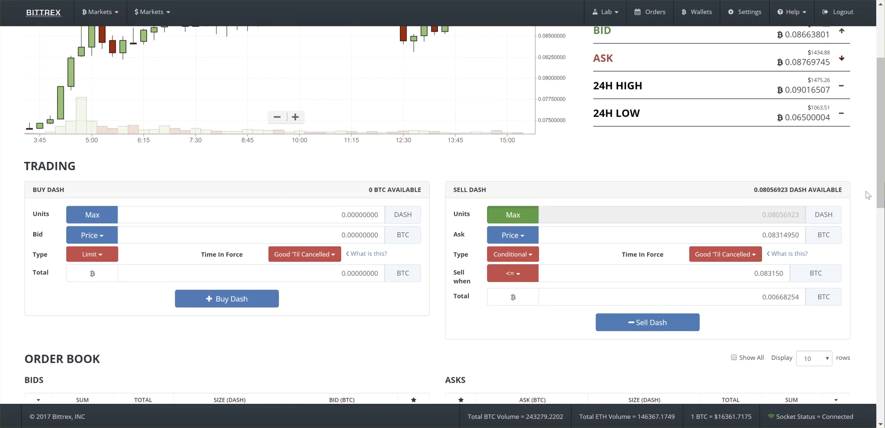
- Examine the BTC-DASH price history on the 15-minute chart over longer and shorter time ranges
{"action": "scroll", "coordinate": [853, 268], "scroll_direction": "up", "scroll_amount": 2}
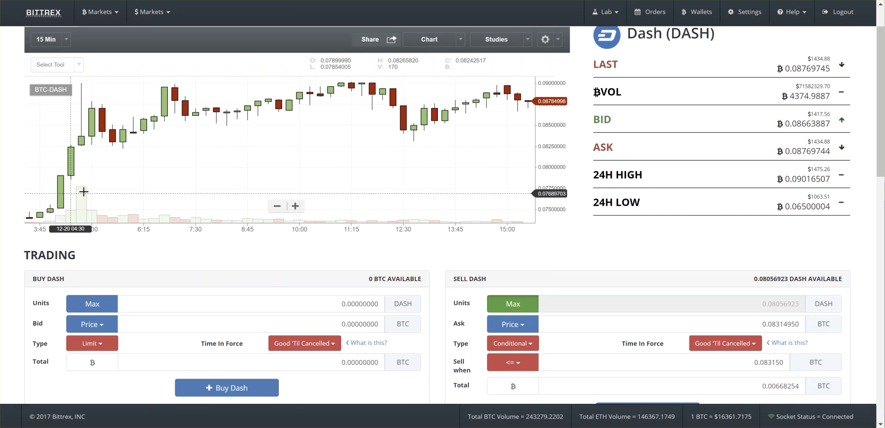
{"action": "scroll", "coordinate": [138, 185], "scroll_direction": "down", "scroll_amount": 3}
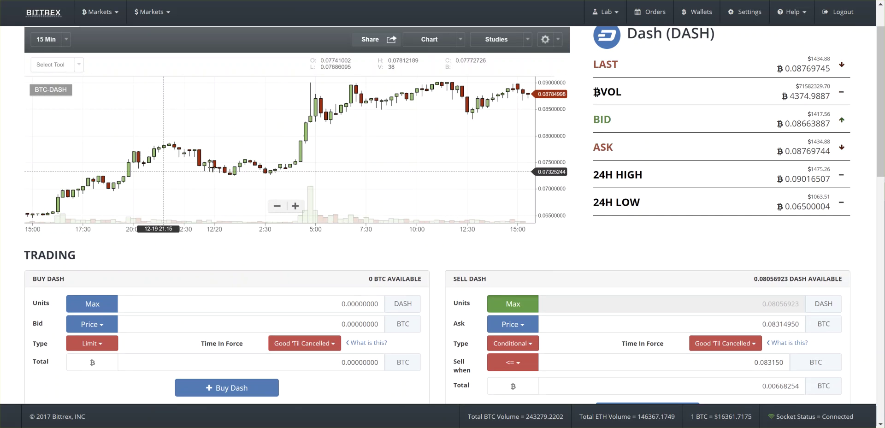
{"action": "scroll", "coordinate": [164, 171], "scroll_direction": "down", "scroll_amount": 5}
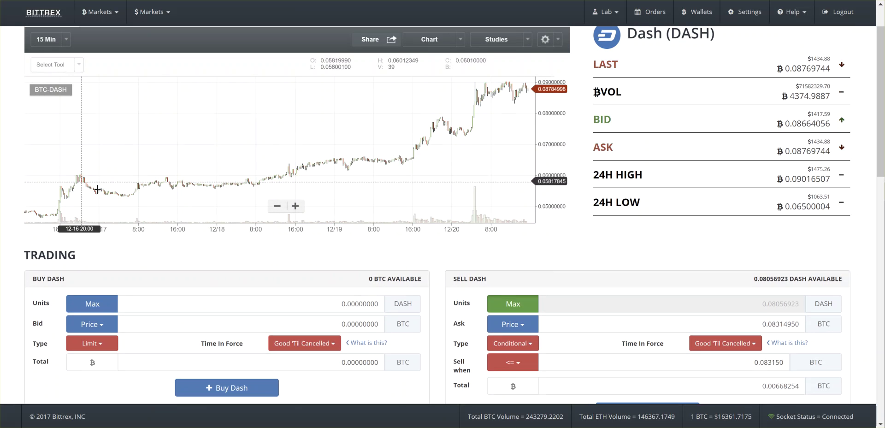
{"action": "scroll", "coordinate": [446, 177], "scroll_direction": "up", "scroll_amount": 3}
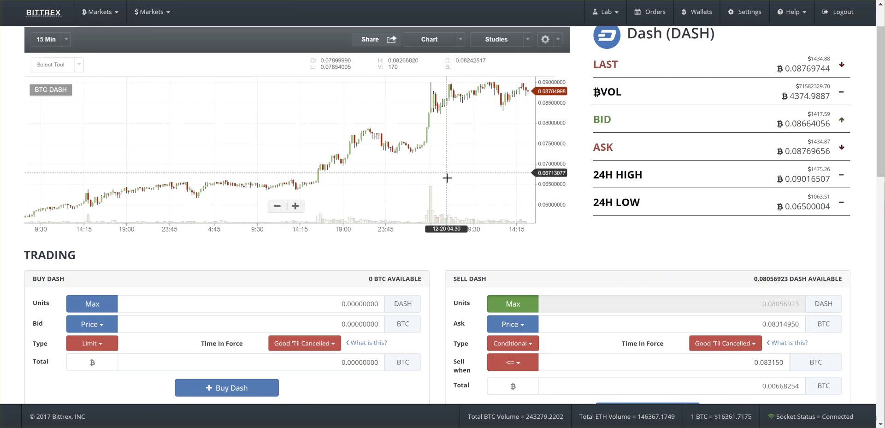
{"action": "scroll", "coordinate": [447, 178], "scroll_direction": "up", "scroll_amount": 3}
{"action": "left_click_drag", "start_coordinate": [413, 173], "coordinate": [345, 189]}
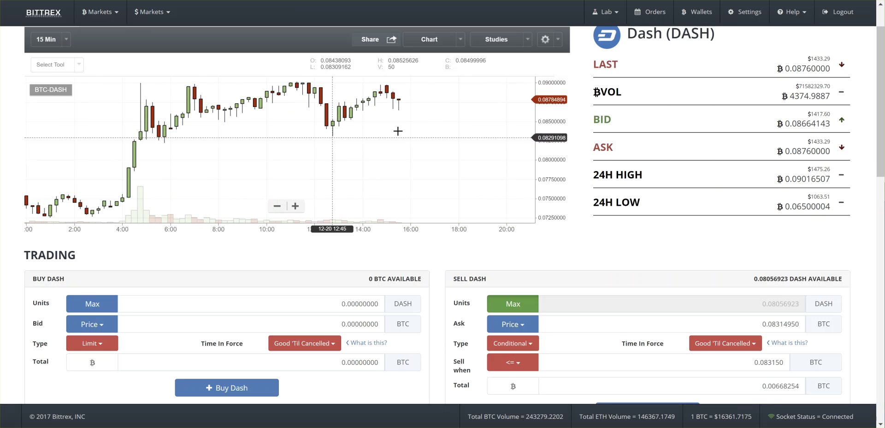
- Submit and confirm the conditional sell of the maximum DASH at 0.08314950 BTC, triggered at <= 0.083150, Good 'Til Cancelled
{"action": "scroll", "coordinate": [724, 180], "scroll_direction": "down", "scroll_amount": 3}
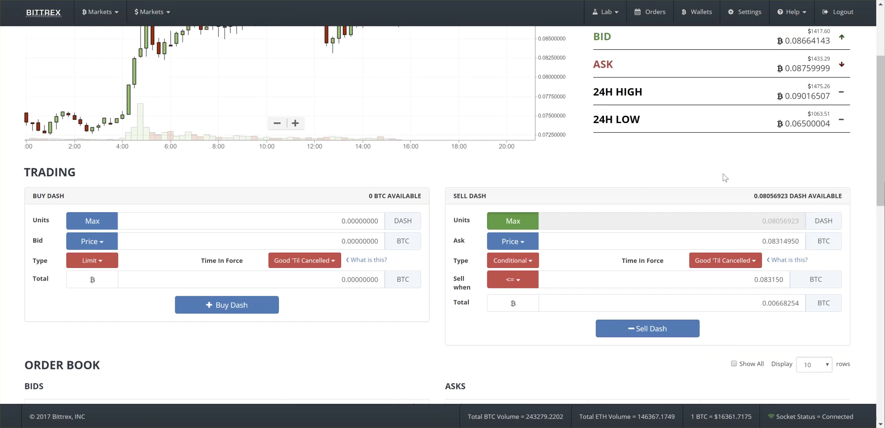
{"action": "scroll", "coordinate": [647, 190], "scroll_direction": "up", "scroll_amount": 3}
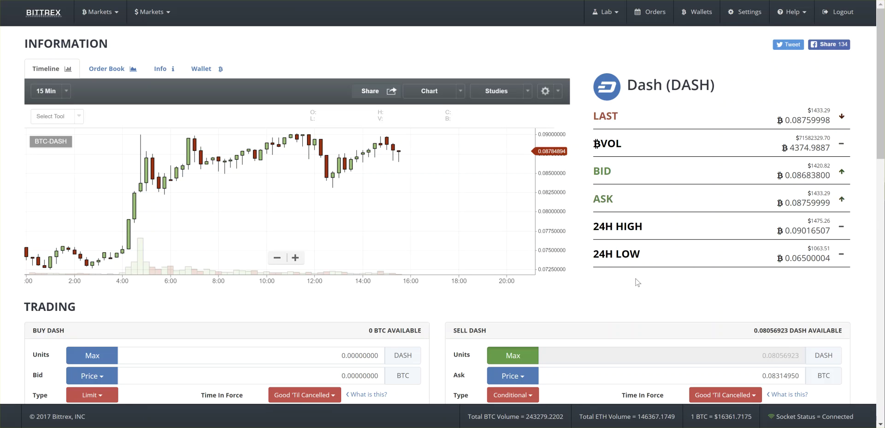
{"action": "scroll", "coordinate": [682, 272], "scroll_direction": "down", "scroll_amount": 2}
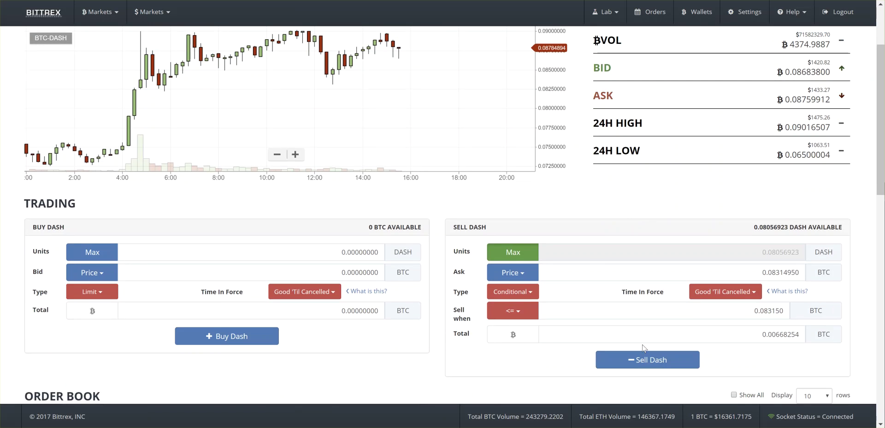
{"action": "scroll", "coordinate": [732, 342], "scroll_direction": "down", "scroll_amount": 1}
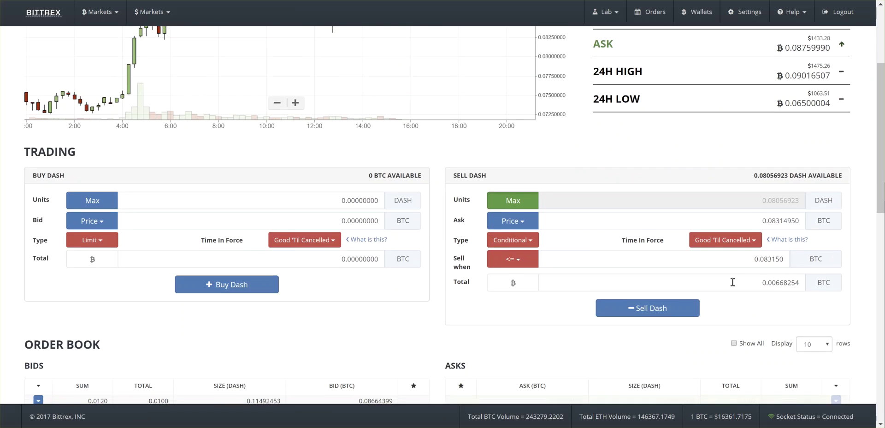
{"action": "left_click", "coordinate": [640, 311]}
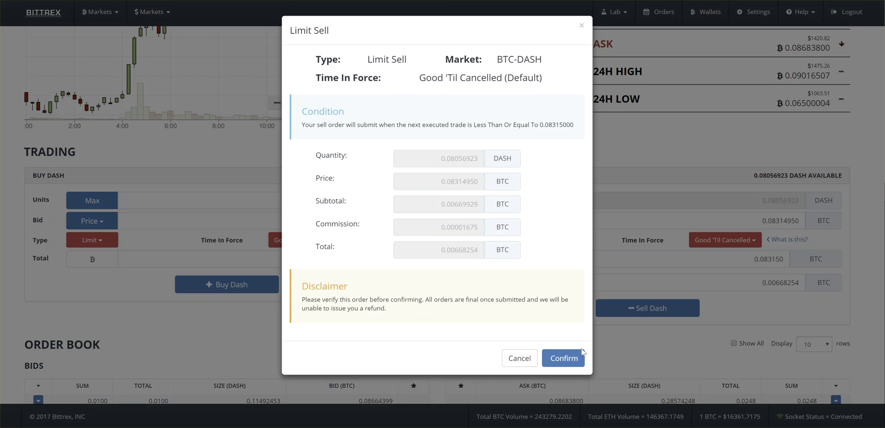
{"action": "left_click", "coordinate": [571, 358]}
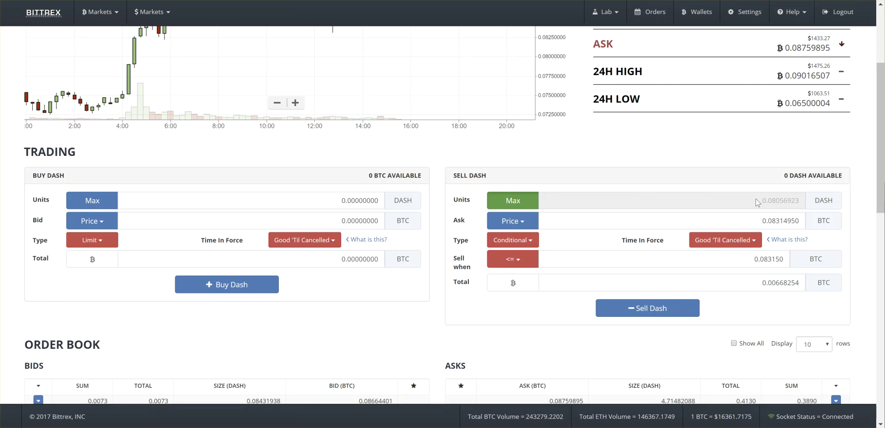
- Check the placed sell order in Open Orders and compute 878 ÷ 831 in Calculator to compare current and sell prices
{"action": "scroll", "coordinate": [756, 200], "scroll_direction": "up", "scroll_amount": 3}
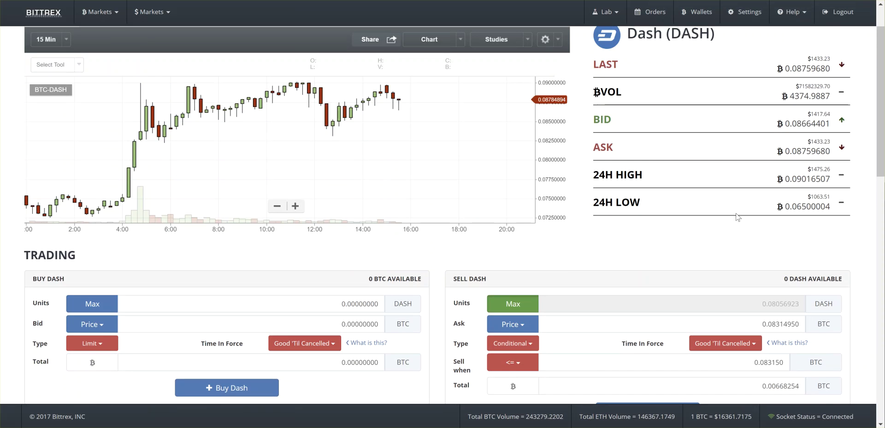
{"action": "scroll", "coordinate": [680, 234], "scroll_direction": "down", "scroll_amount": 10}
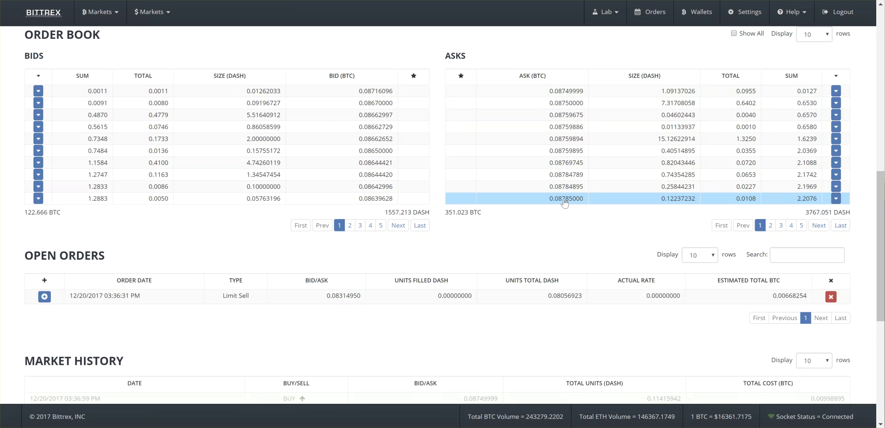
{"action": "key", "text": "alt+Tab"}
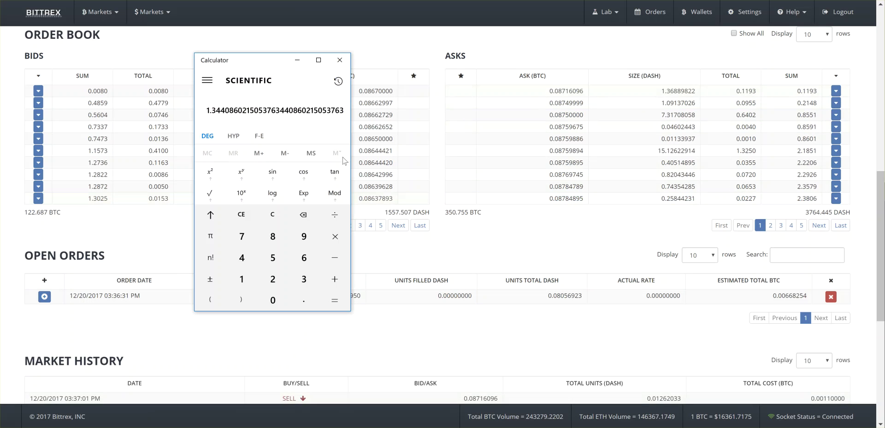
{"action": "left_click_drag", "start_coordinate": [268, 69], "coordinate": [181, 39]}
{"action": "type", "text": "878/"}
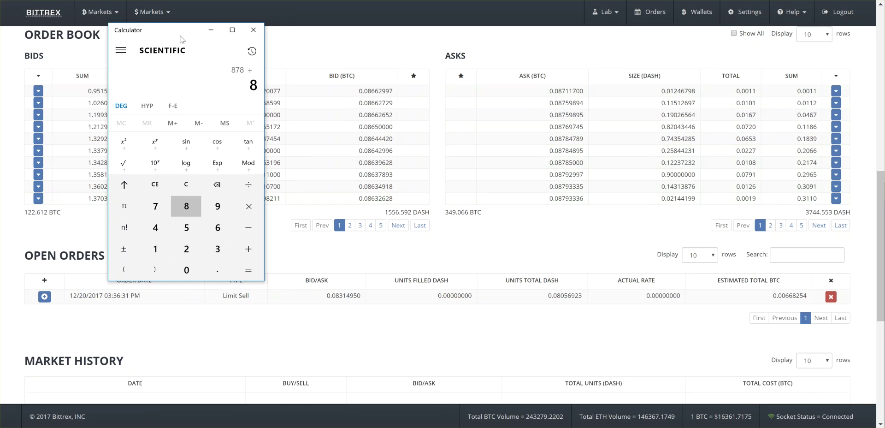
{"action": "type", "text": "31"}
{"action": "key", "text": "Return"}
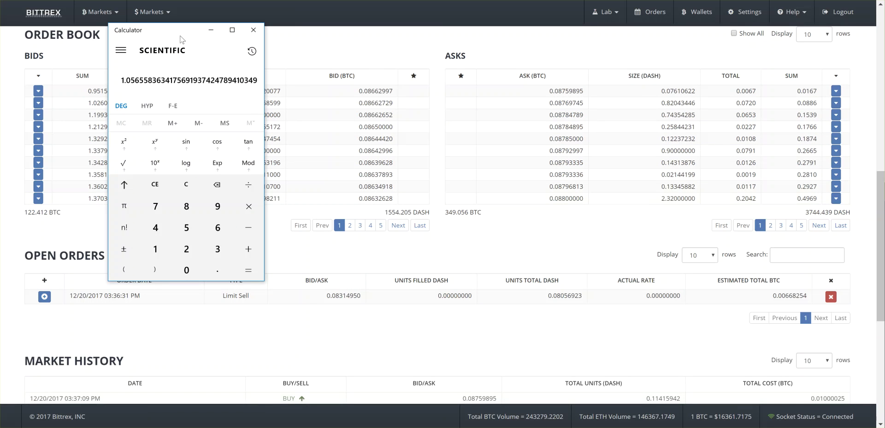
{"action": "left_click", "coordinate": [211, 30]}
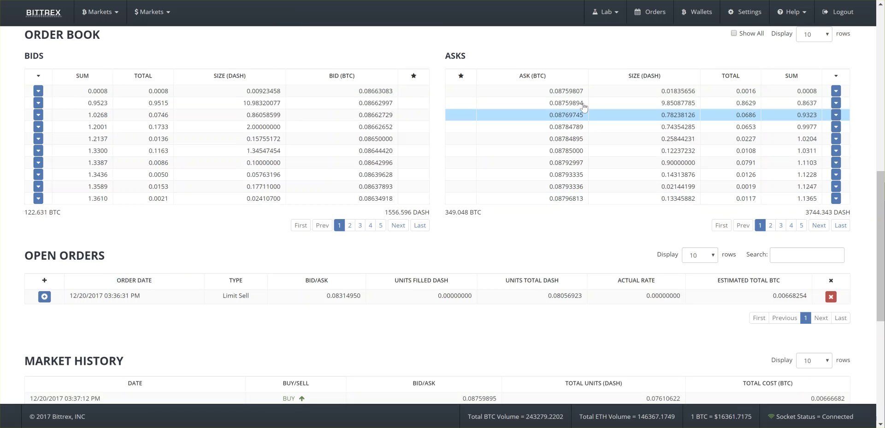
- Examine recent candles and the wider price trend on the BTC-DASH chart
{"action": "scroll", "coordinate": [629, 247], "scroll_direction": "up", "scroll_amount": 5}
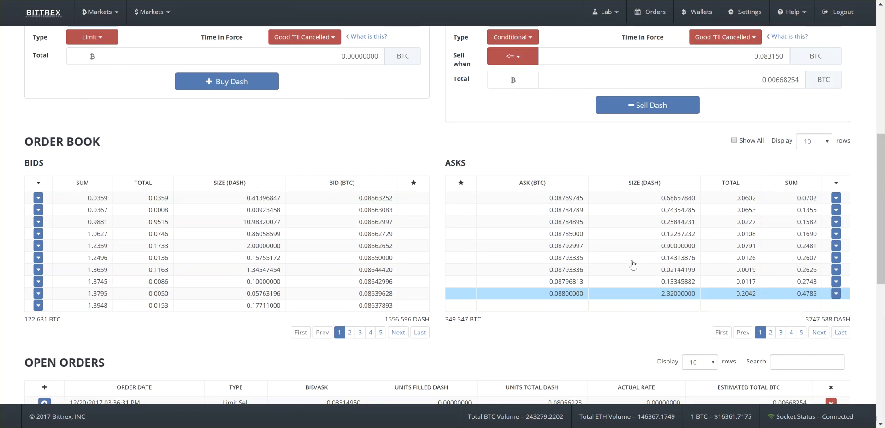
{"action": "scroll", "coordinate": [612, 225], "scroll_direction": "up", "scroll_amount": 4}
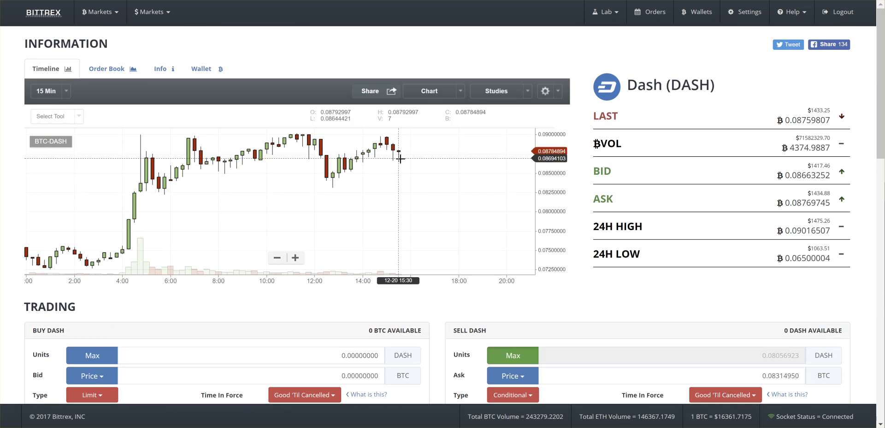
{"action": "scroll", "coordinate": [401, 176], "scroll_direction": "up", "scroll_amount": 3}
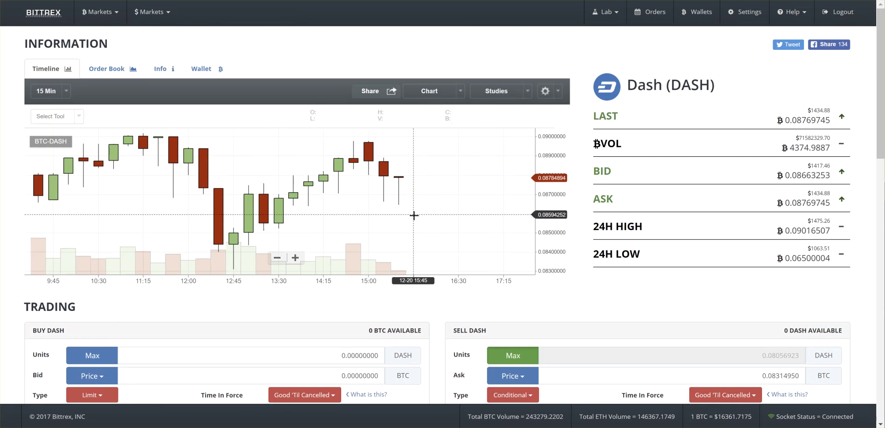
{"action": "scroll", "coordinate": [350, 210], "scroll_direction": "down", "scroll_amount": 3}
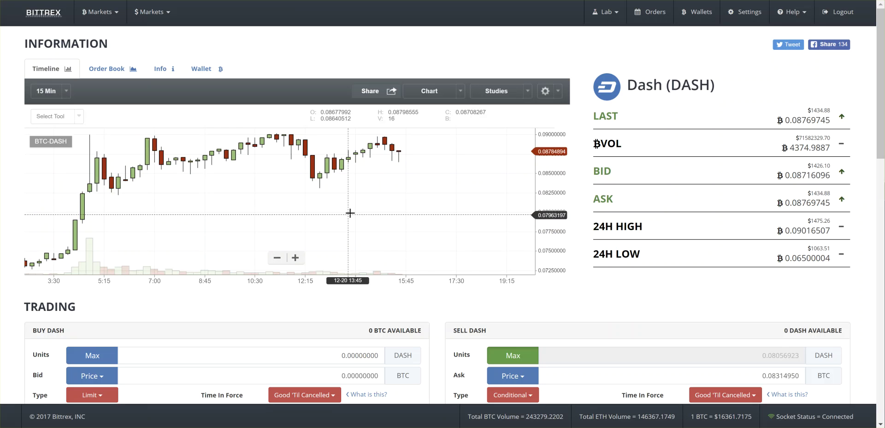
{"action": "scroll", "coordinate": [350, 210], "scroll_direction": "down", "scroll_amount": 2}
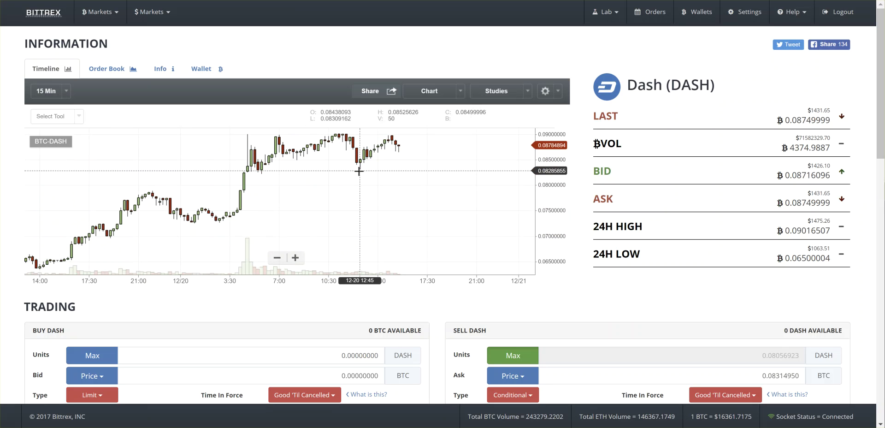